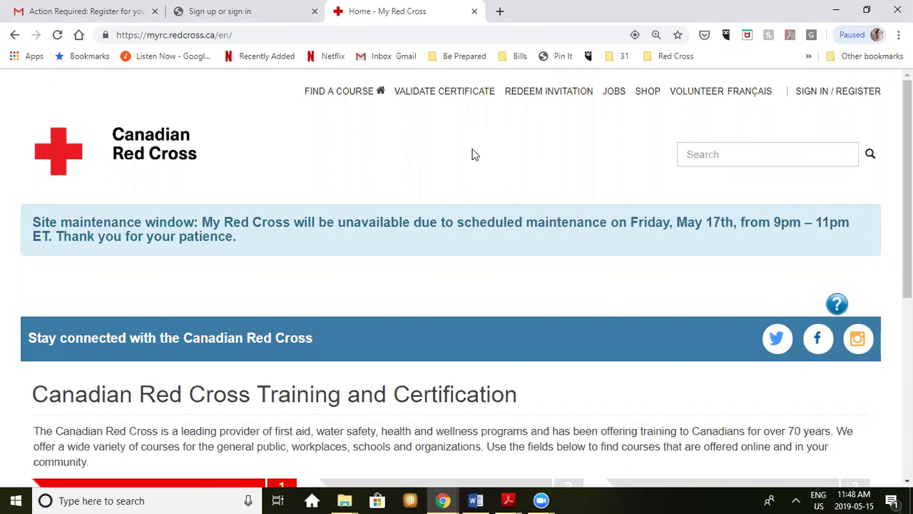
Step: Read the Red Cross 'Action Required' email in Gmail, down to its account-creation link
click(98, 10)
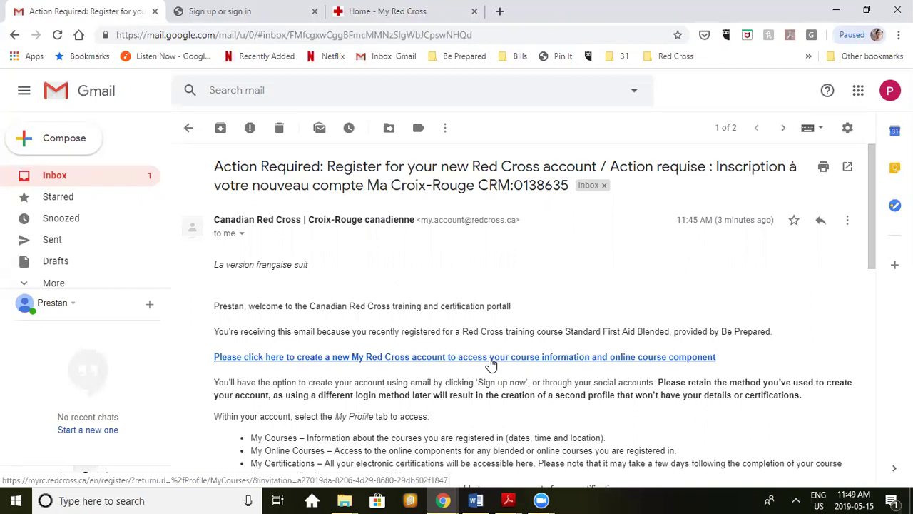
scroll(491, 364, down, 1)
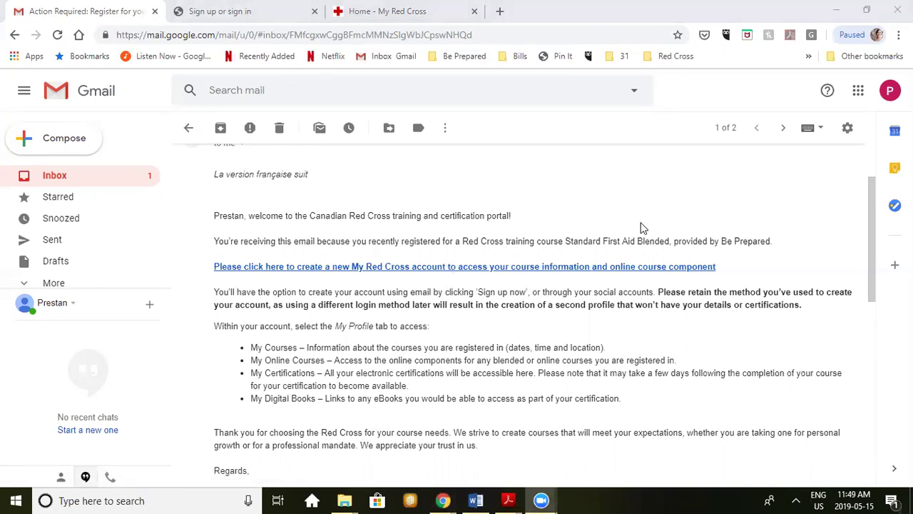
Step: Start a new Red Cross account sign-up and replace the autofilled email with the registration address
click(286, 12)
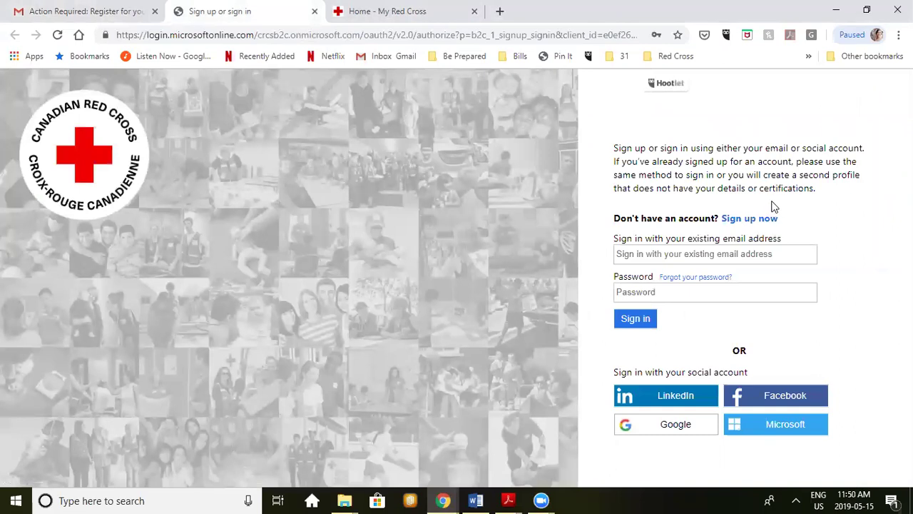
click(742, 223)
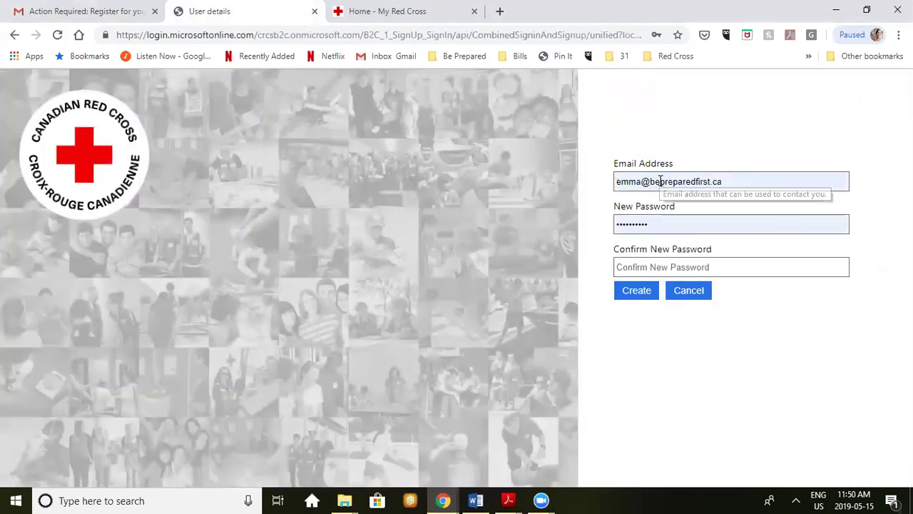
triple_click(660, 180)
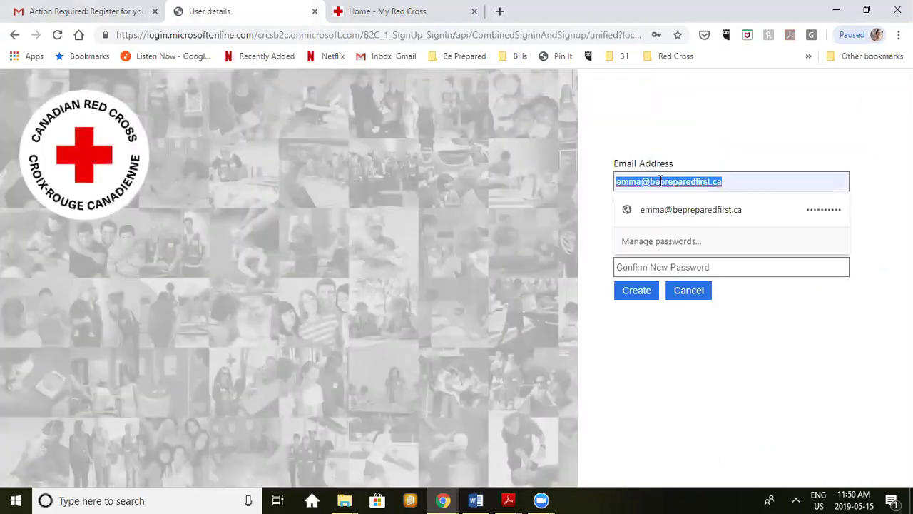
key(BackSpace)
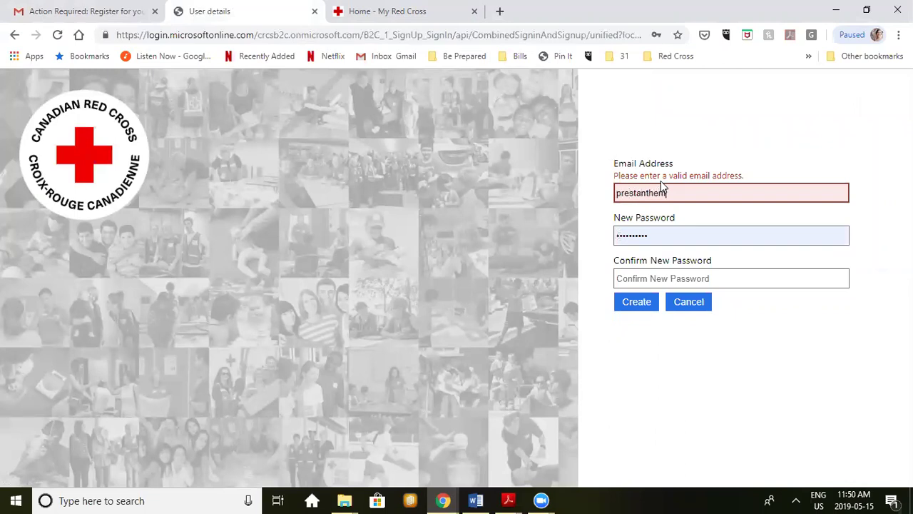
Step: Enter and confirm a new account password, then create the account
key(Tab)
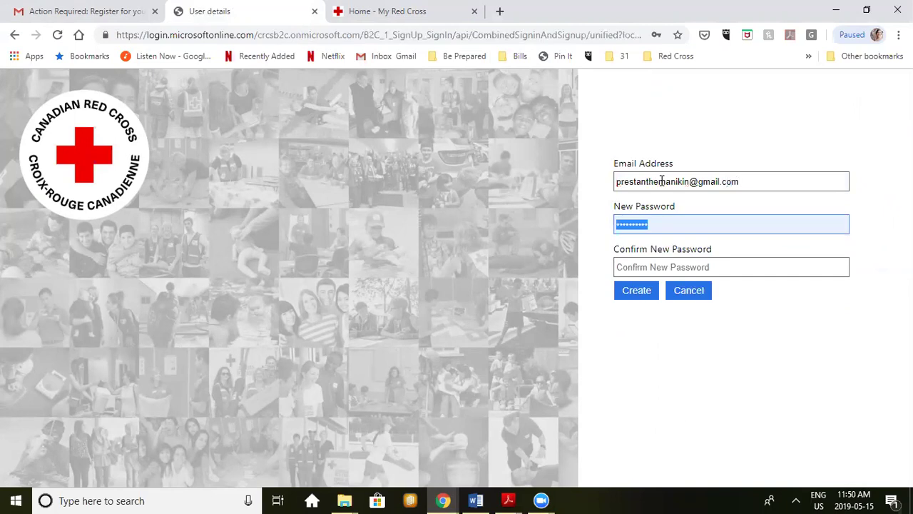
text(••••••)
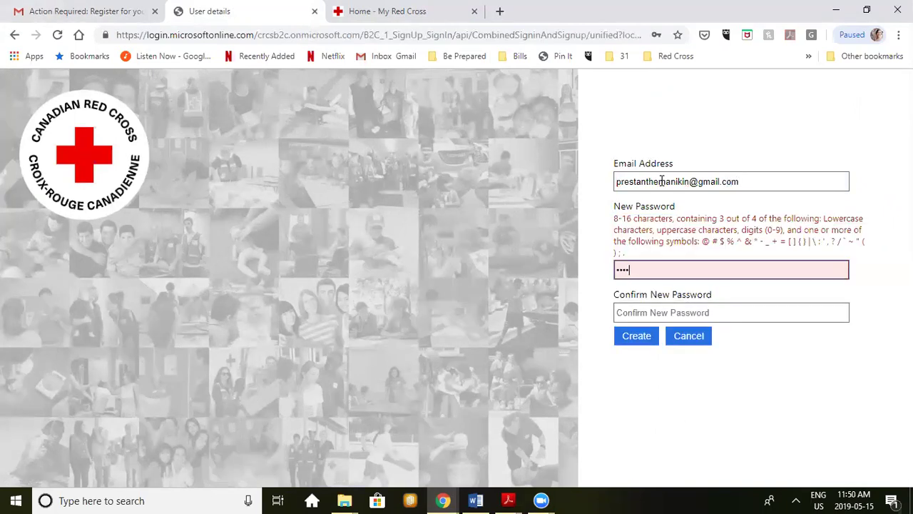
text(••)
key(Tab)
text(••••••••)
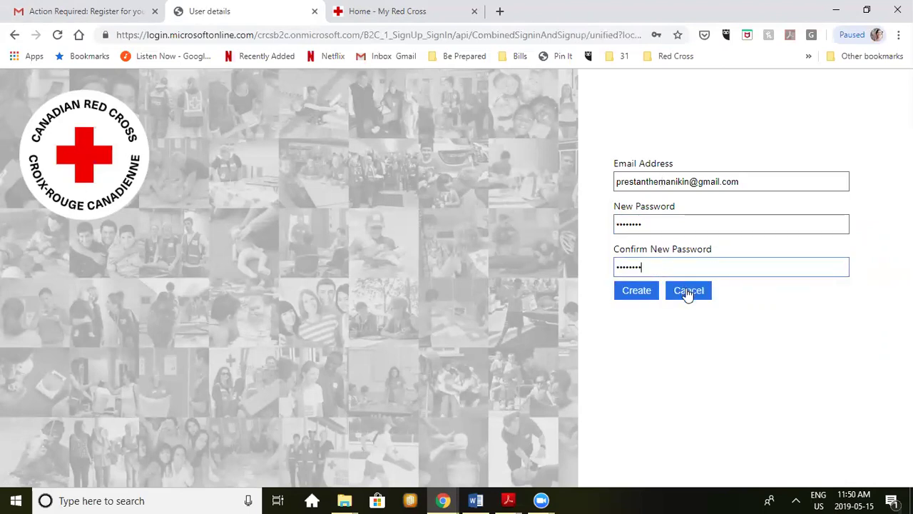
click(637, 292)
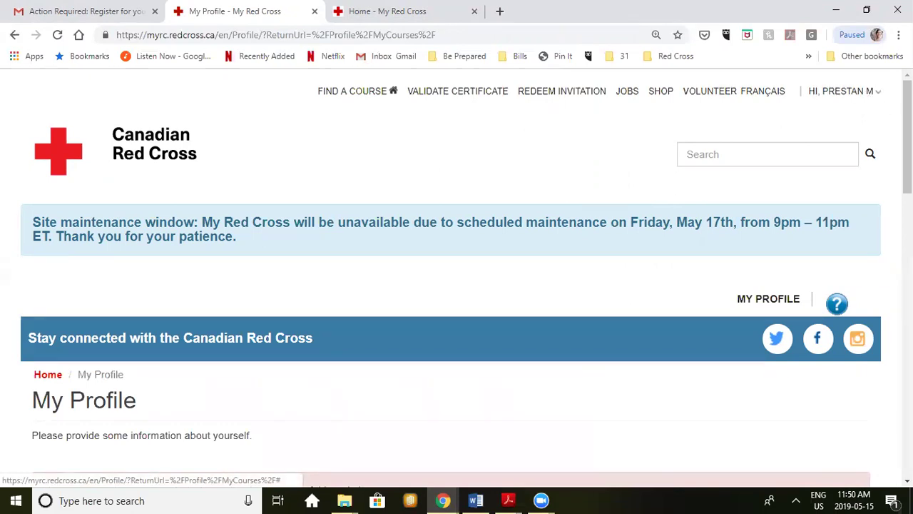
Step: Review the My Profile form's prefilled name, English language and email down to the empty Address section
scroll(907, 142, down, 2)
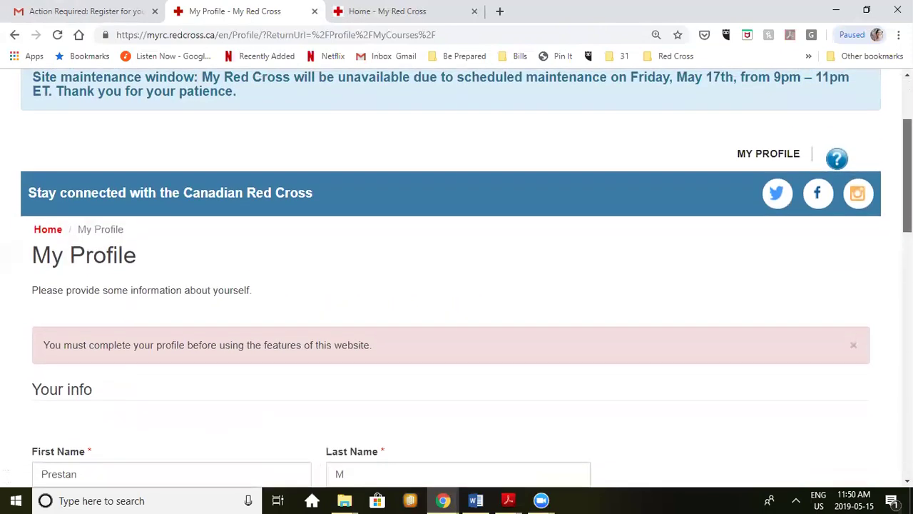
scroll(467, 272, down, 3)
scroll(372, 277, down, 1)
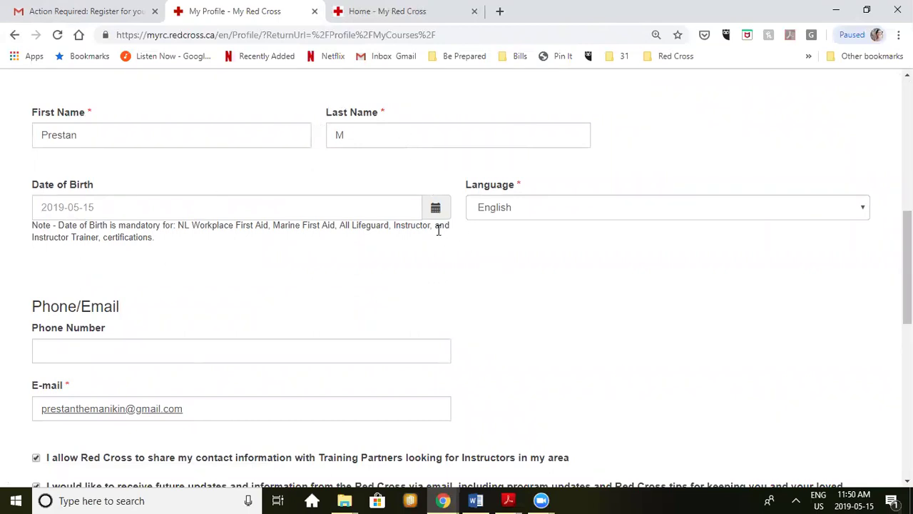
scroll(438, 230, down, 1)
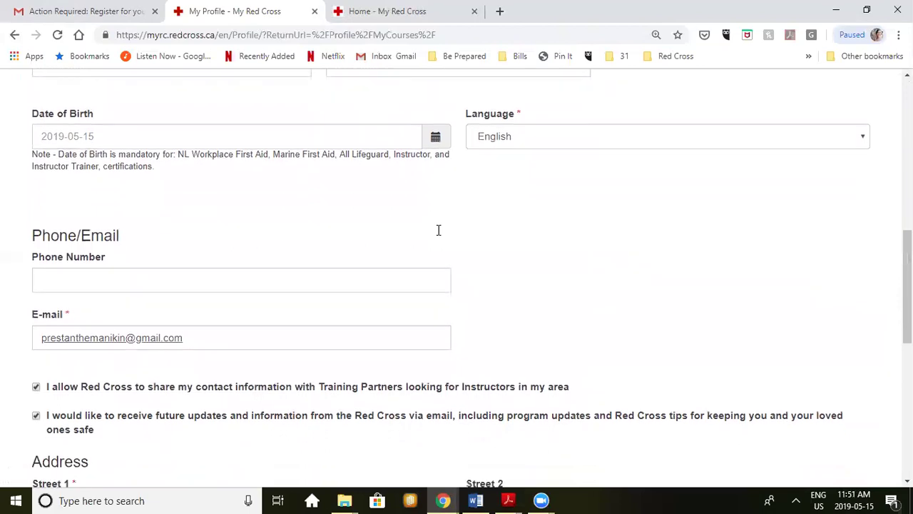
scroll(438, 230, up, 1)
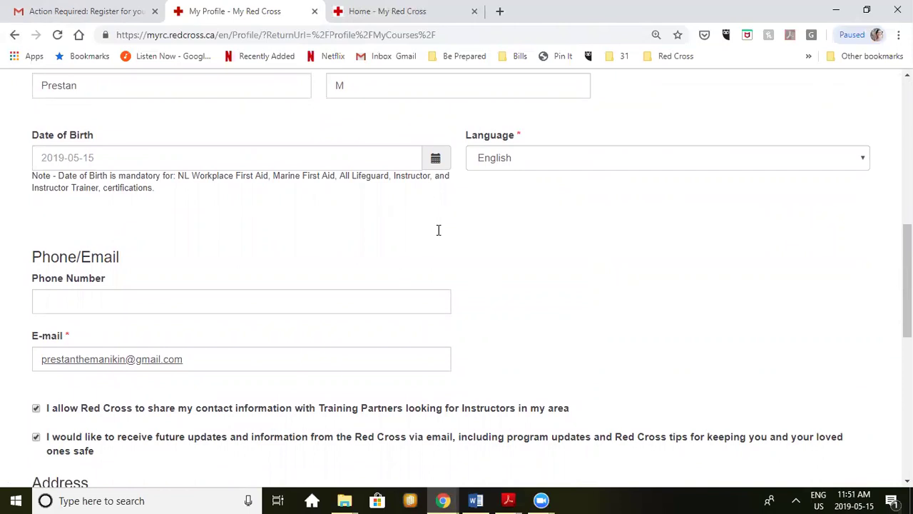
scroll(438, 230, down, 2)
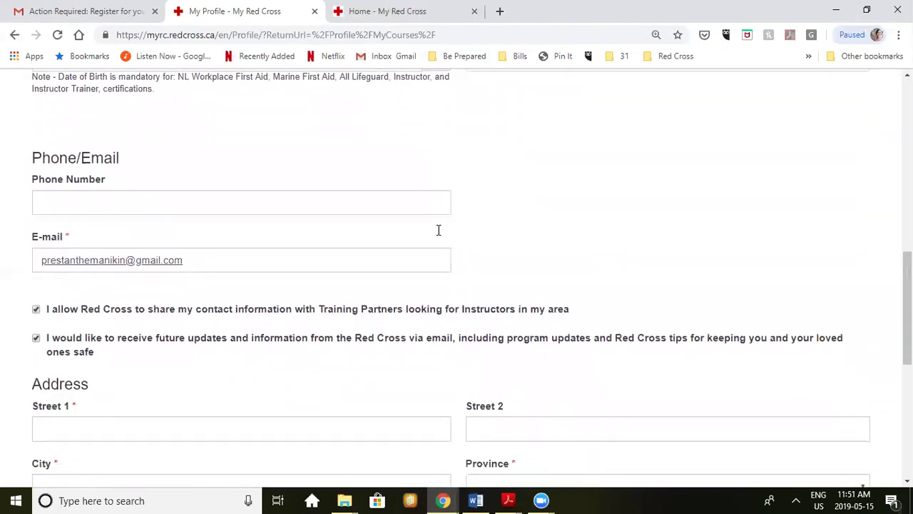
scroll(438, 230, down, 4)
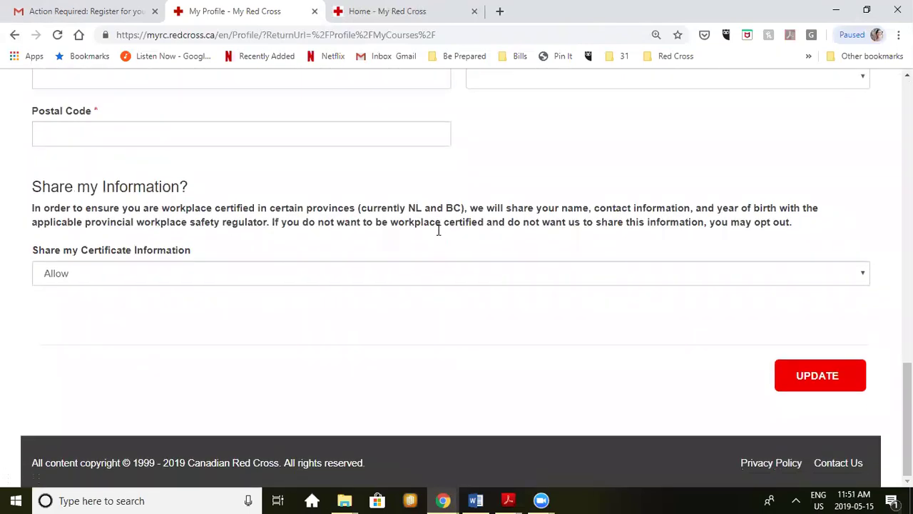
scroll(438, 230, up, 3)
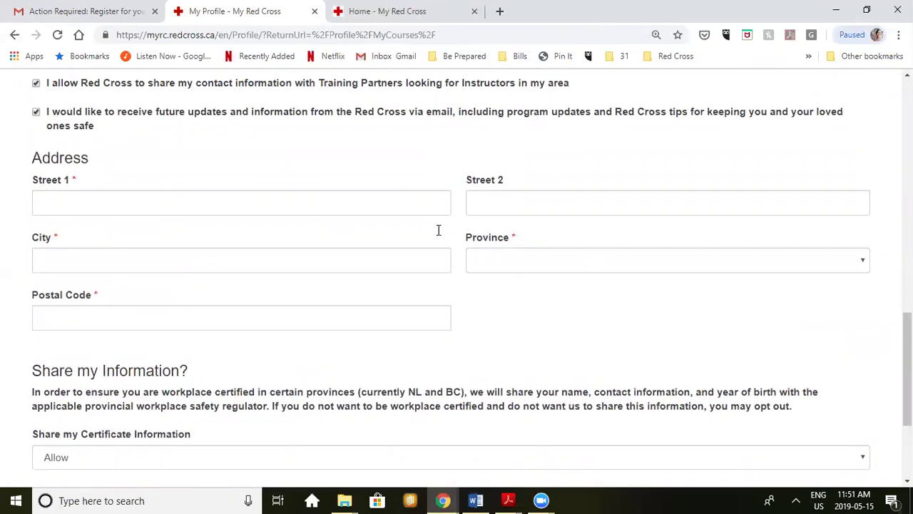
scroll(439, 230, up, 2)
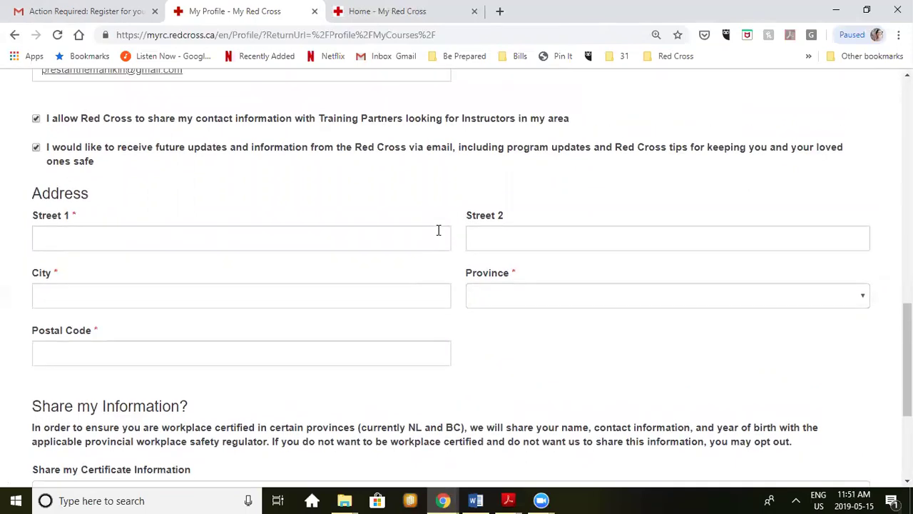
scroll(439, 230, up, 2)
scroll(438, 230, up, 4)
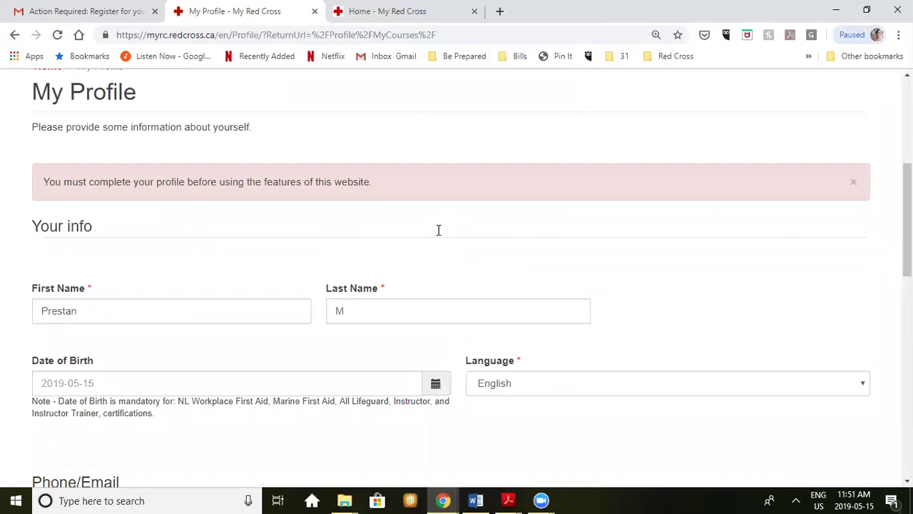
scroll(438, 230, down, 2)
scroll(438, 230, up, 1)
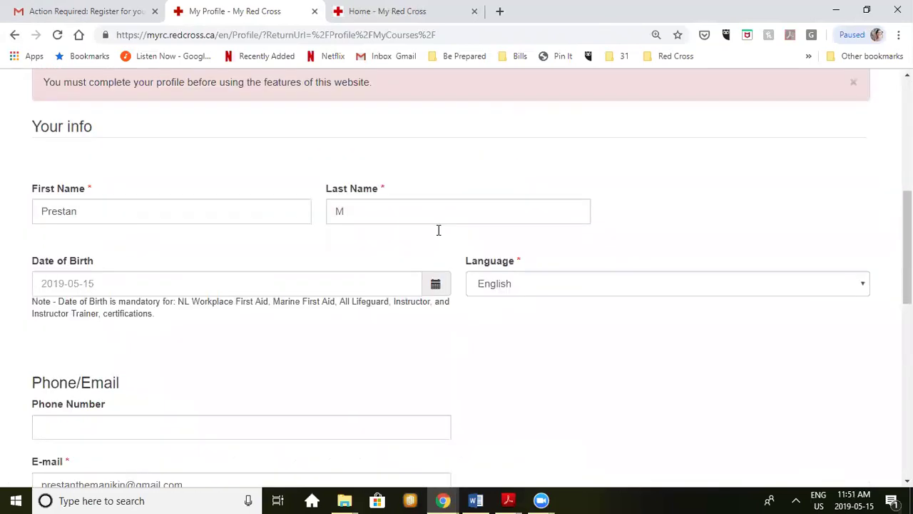
scroll(438, 230, down, 5)
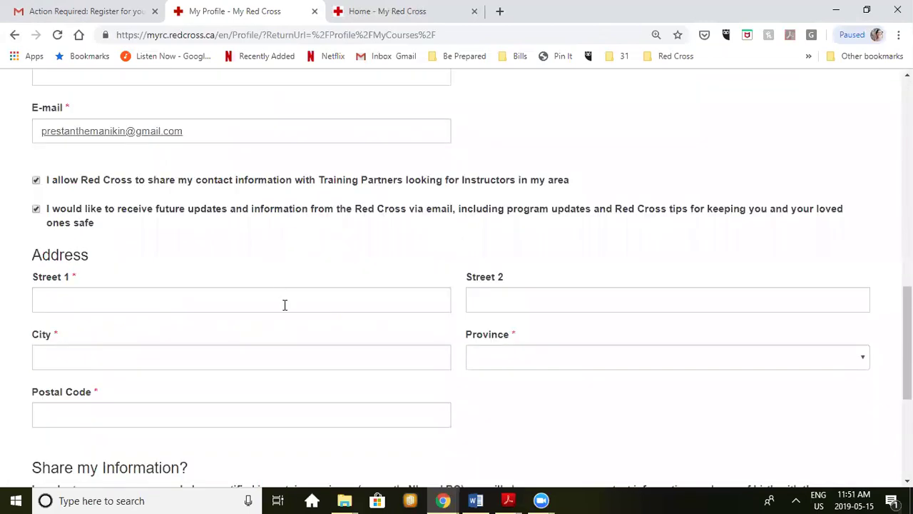
Step: Enter the street address in Street 1 and set the province to ON
click(285, 304)
text(123)
text(Main st)
key(Tab)
key(o)
key(Tab)
text(K)
key(shift+Tab)
key(shift+Tab)
key(shift+Tab)
key(shift+Tab)
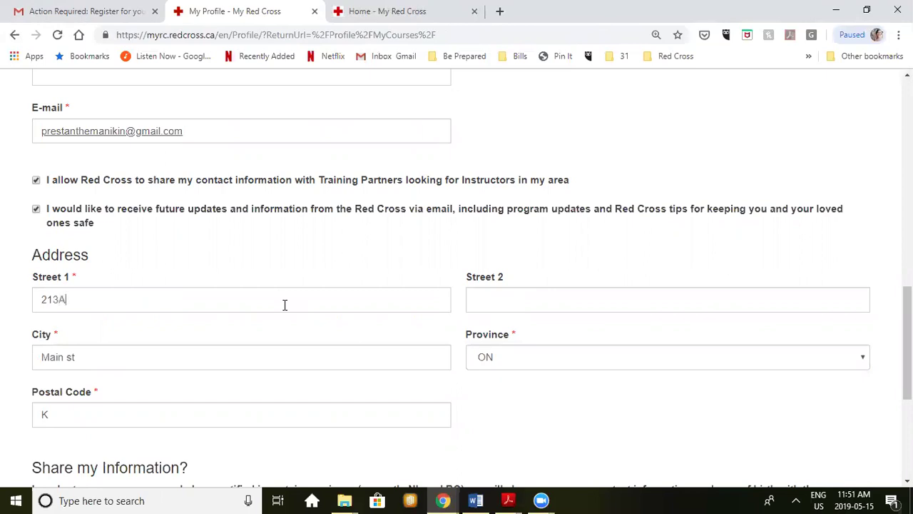
Step: Fill in the city and postal code, then submit the profile update
key(Tab)
key(Tab)
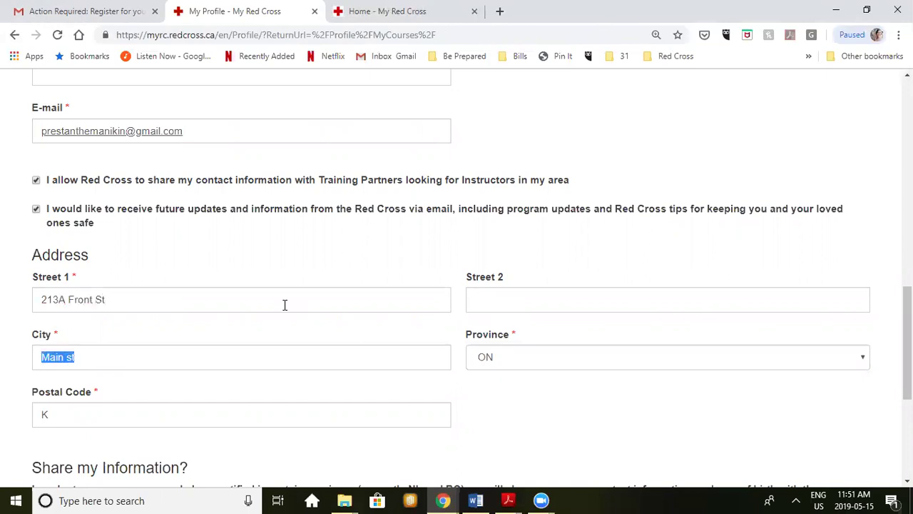
text(Belleville)
key(Tab)
key(Tab)
text(K8V)
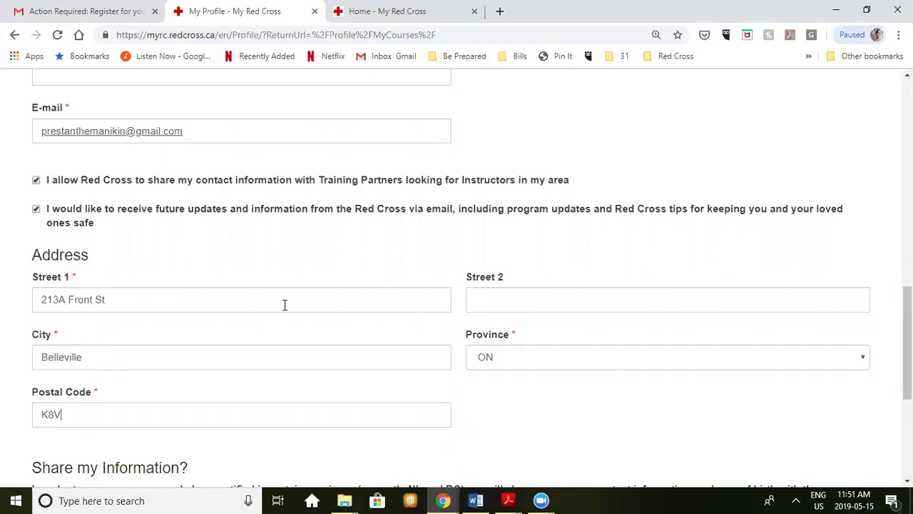
text(2Z4)
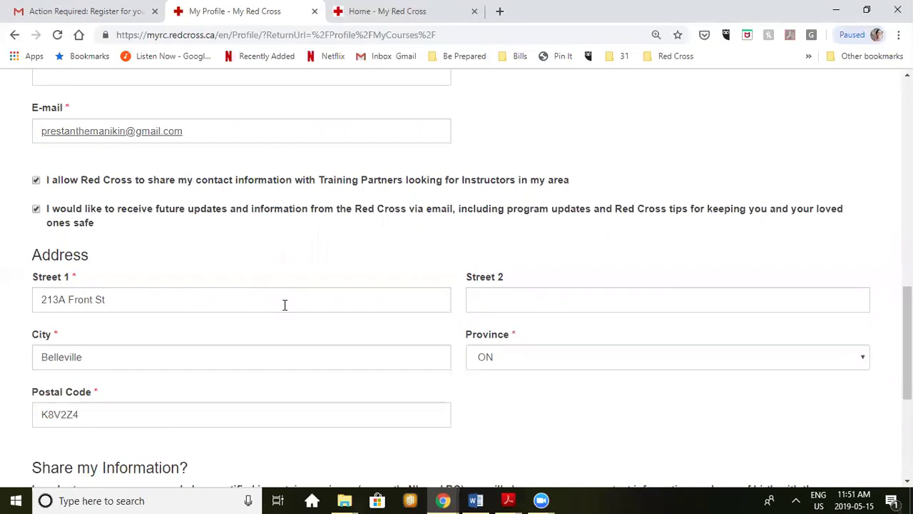
scroll(285, 304, down, 4)
key(Return)
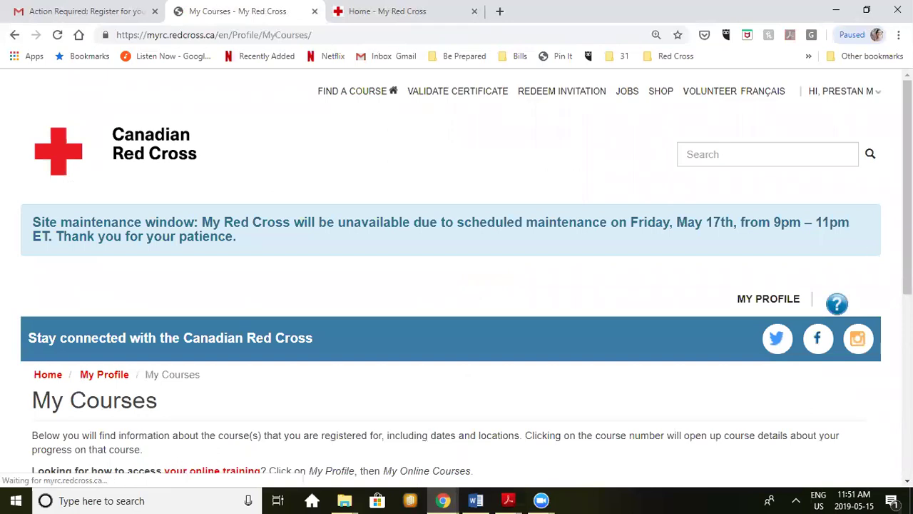
Step: Check the Standard First Aid Blended course in the My Courses table, then return to My Profile
scroll(815, 389, down, 1)
scroll(457, 285, down, 3)
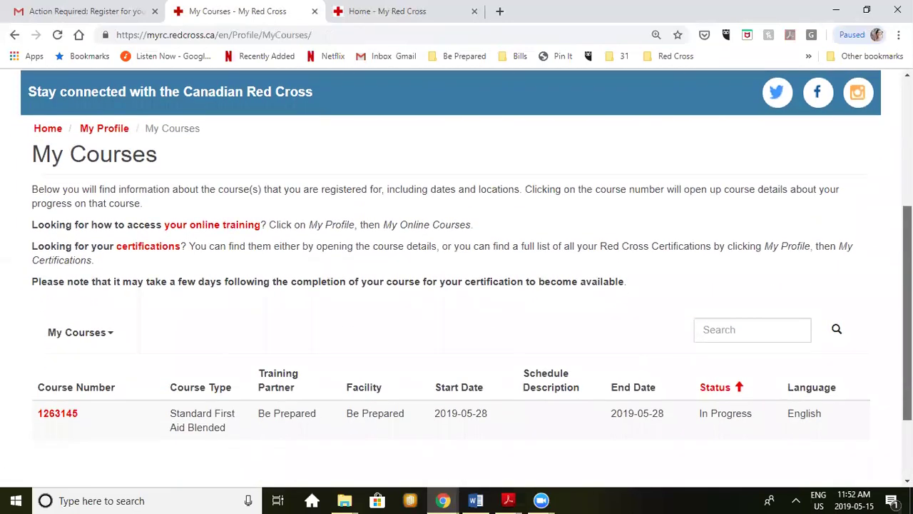
scroll(573, 235, up, 1)
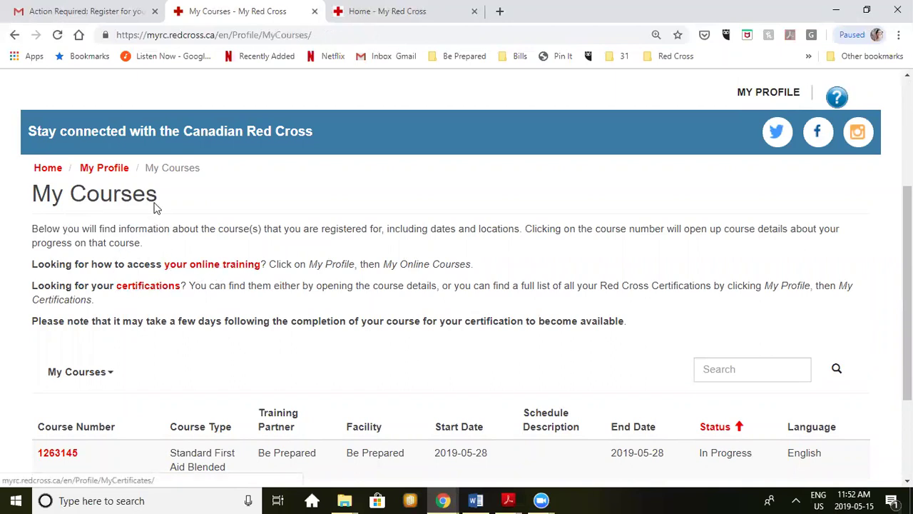
click(105, 174)
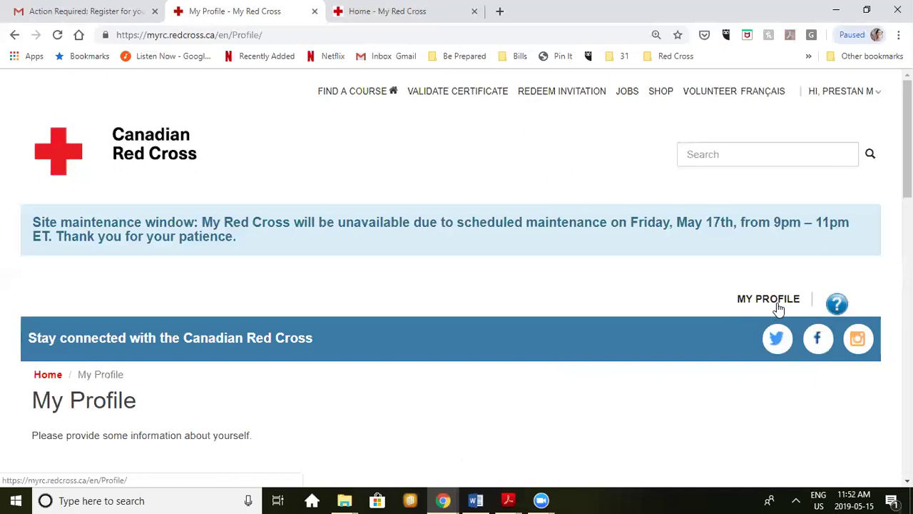
Step: Open My Online Courses, log out of the existing Campus session, and reopen My Online Courses
mouse_move(776, 310)
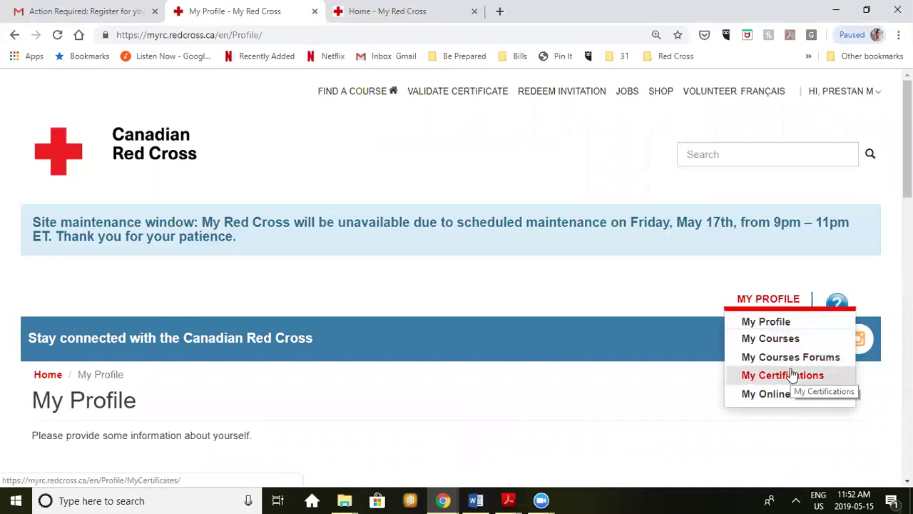
click(789, 401)
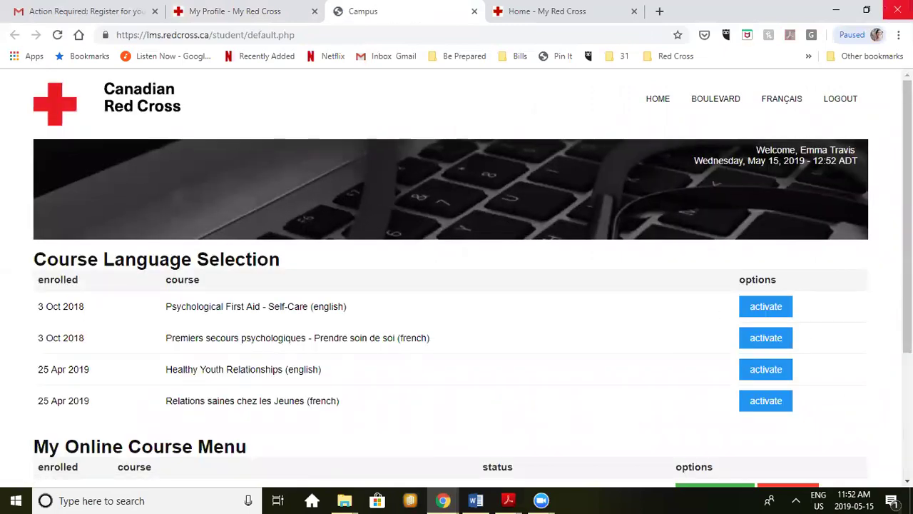
click(845, 108)
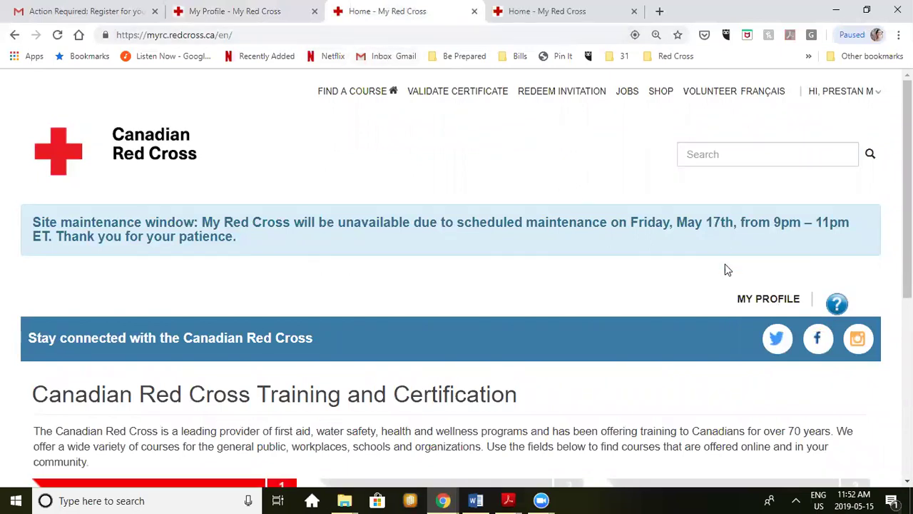
mouse_move(754, 302)
click(756, 395)
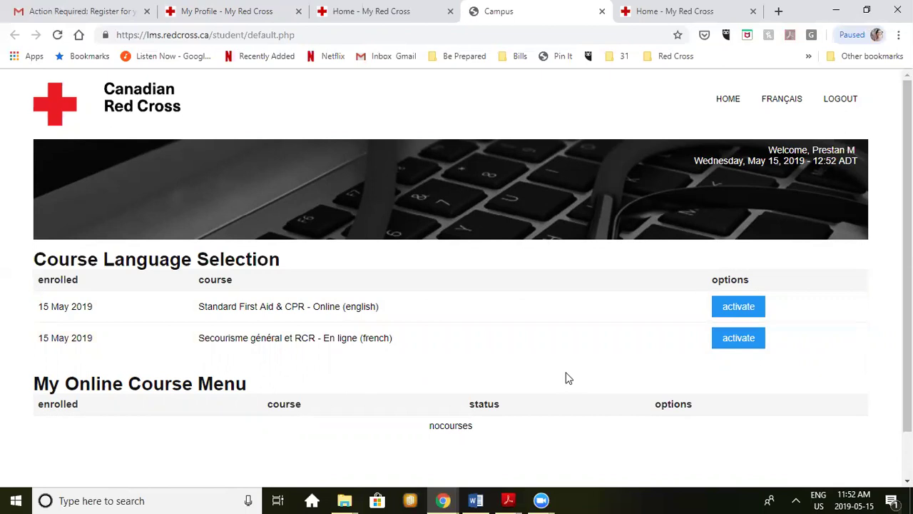
Step: Activate the English Standard First Aid & CPR - Online course, confirm English, and enter it
scroll(566, 379, down, 1)
scroll(566, 378, up, 1)
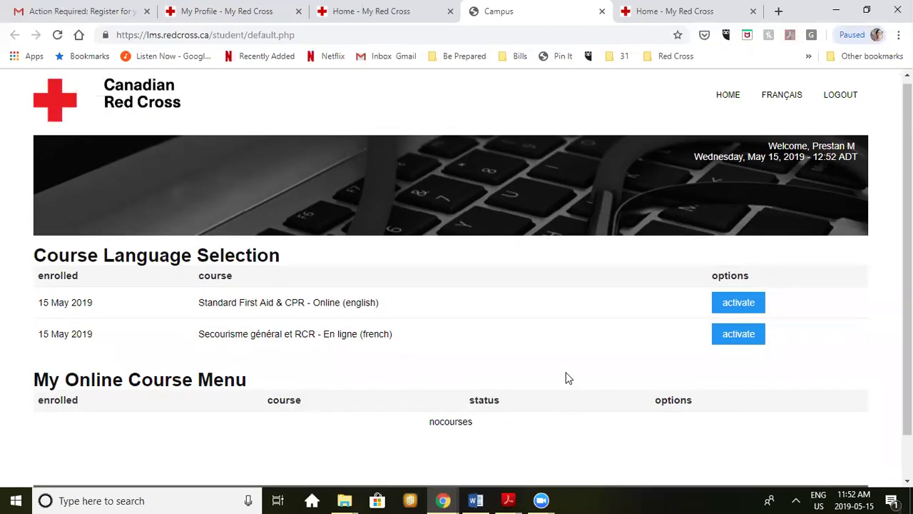
click(727, 309)
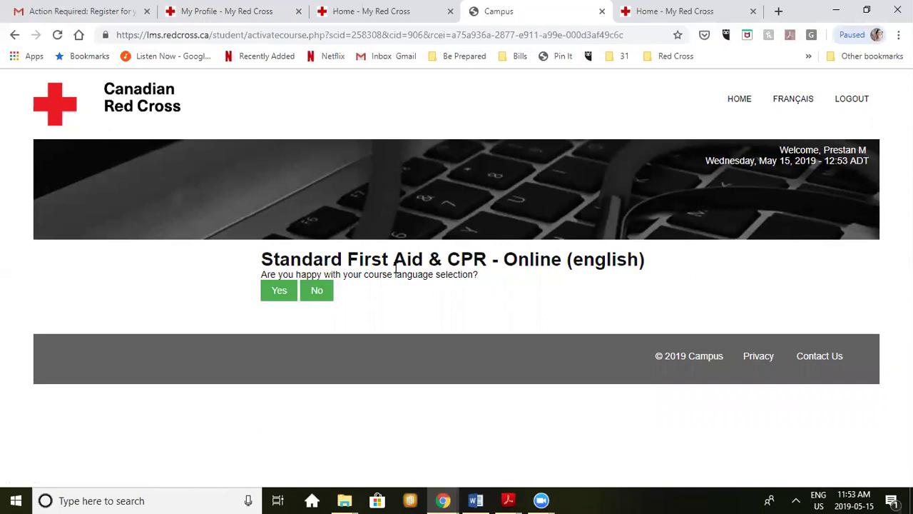
click(281, 292)
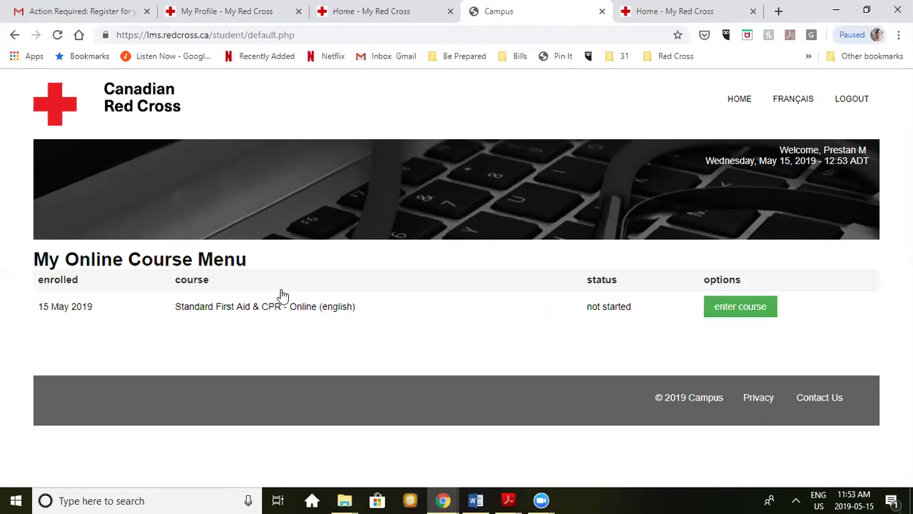
click(740, 307)
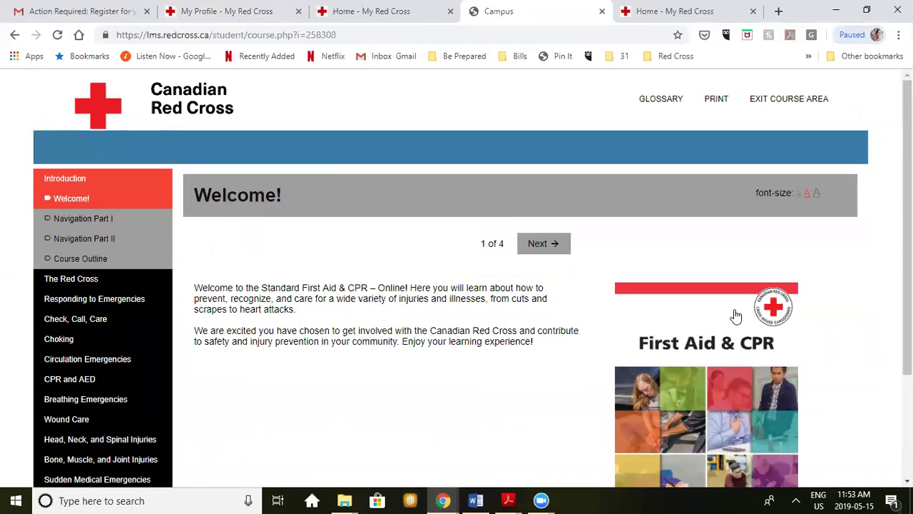
Step: Page from Welcome through Navigation Part I and II to the Course Outline, 4 of 4
scroll(736, 316, down, 1)
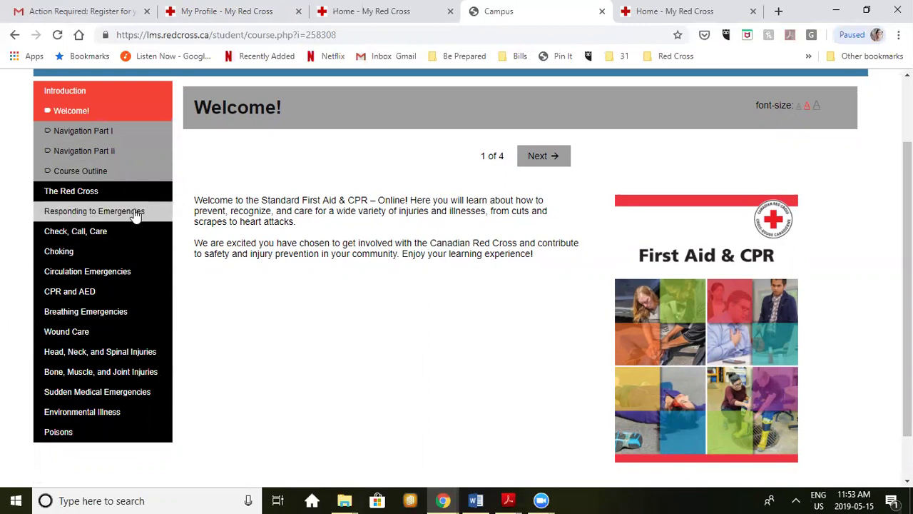
click(554, 161)
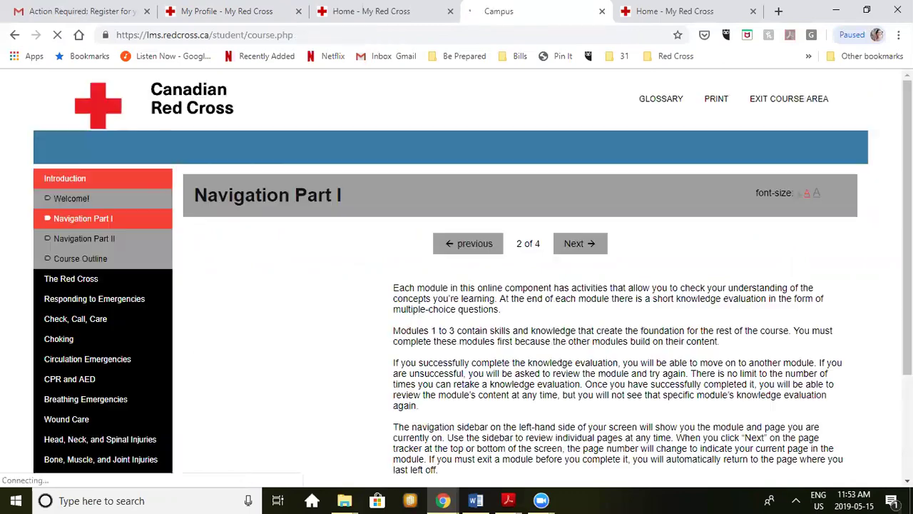
scroll(471, 271, down, 2)
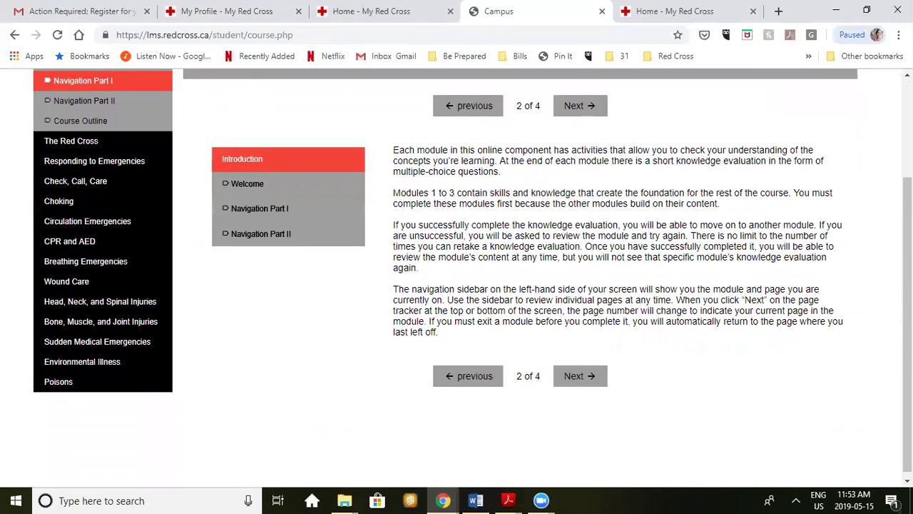
click(586, 378)
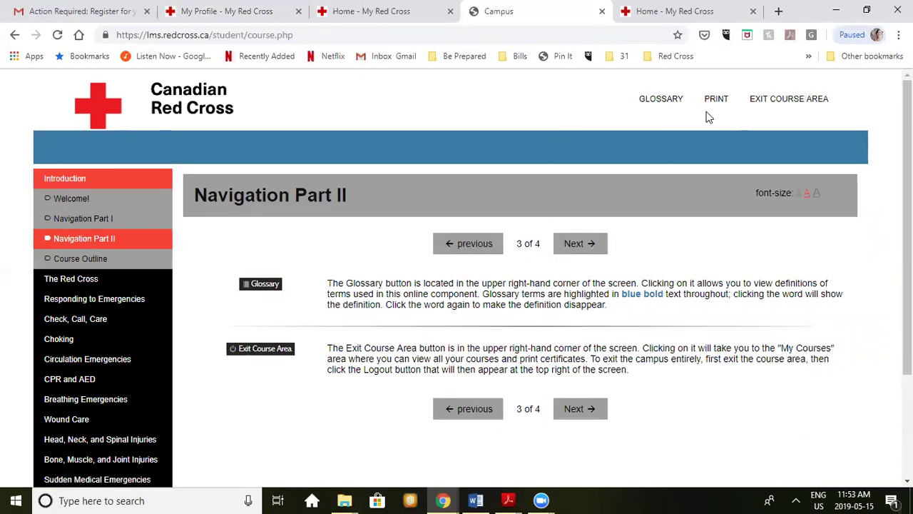
click(576, 242)
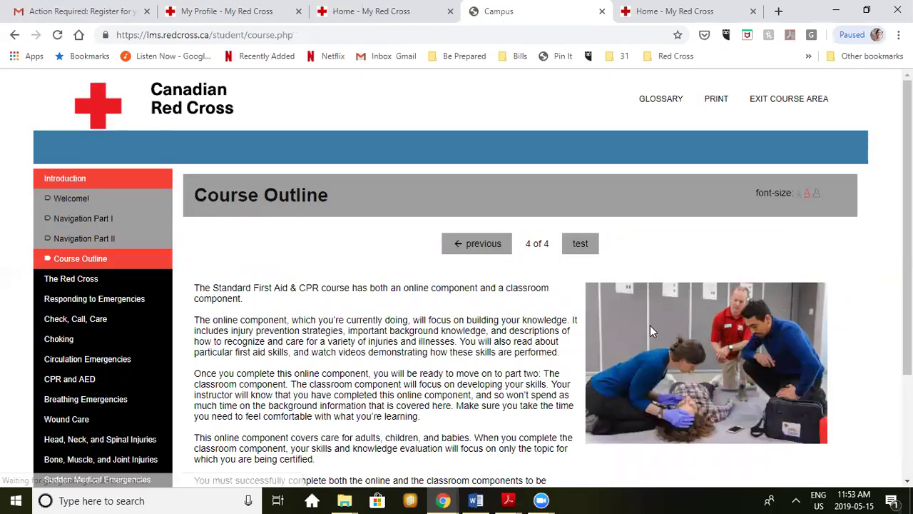
click(589, 246)
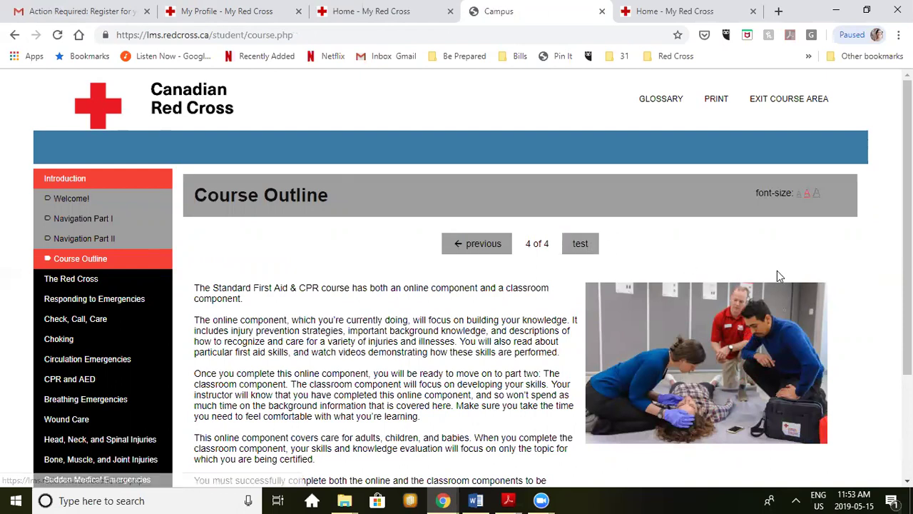
scroll(778, 272, down, 3)
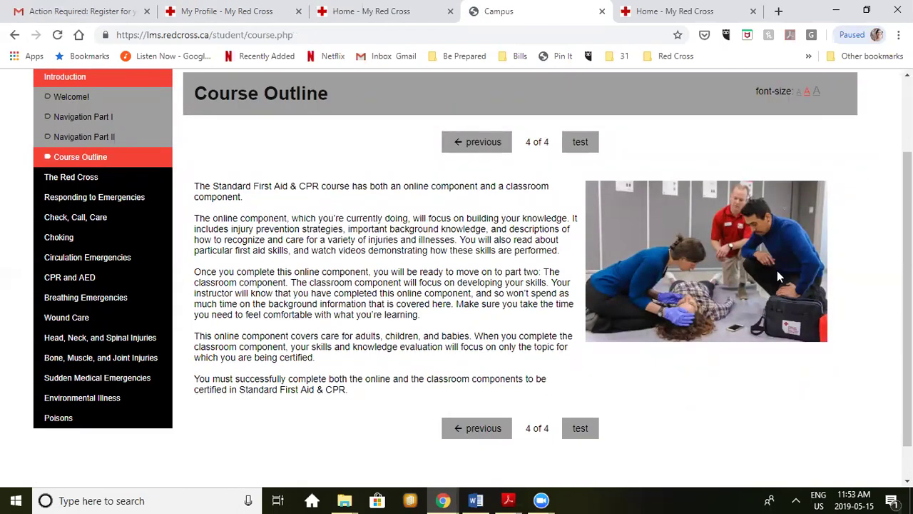
Step: Answer 'a. Yes' on the Introduction test, mark it for 1/1, and continue to the next unit
click(580, 143)
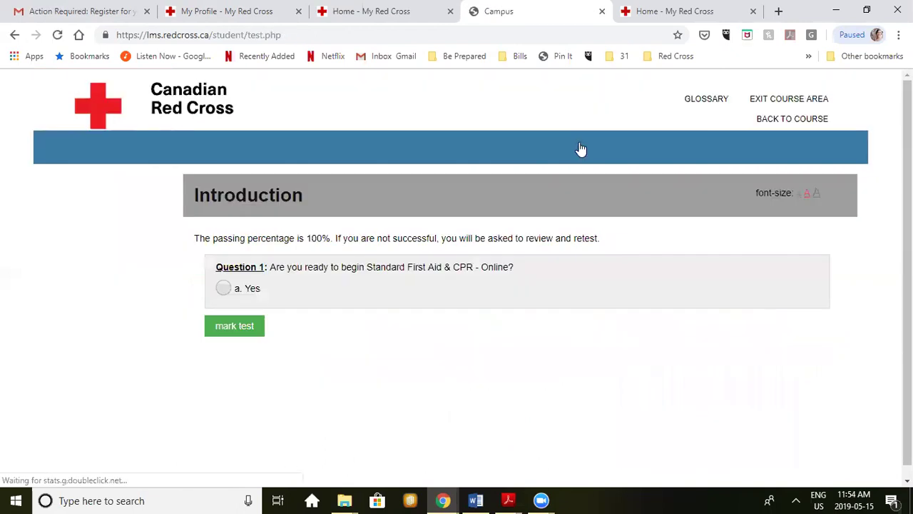
click(225, 289)
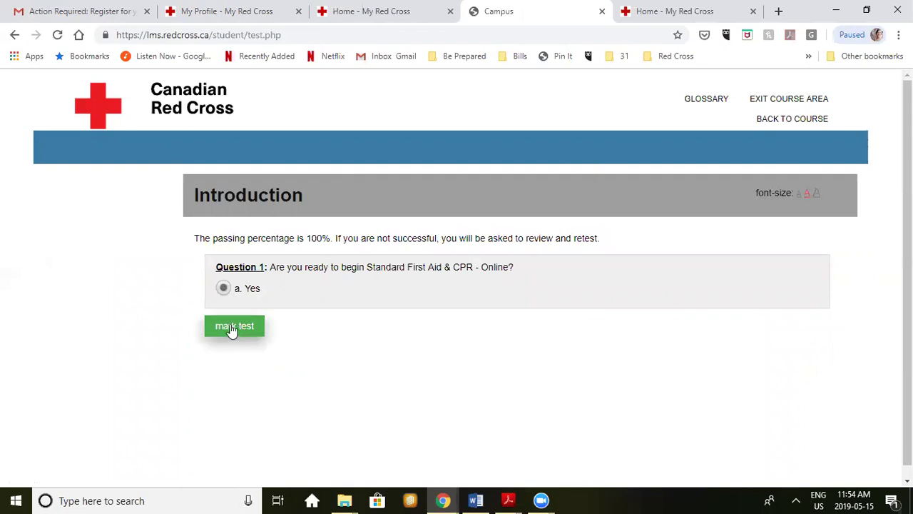
click(242, 326)
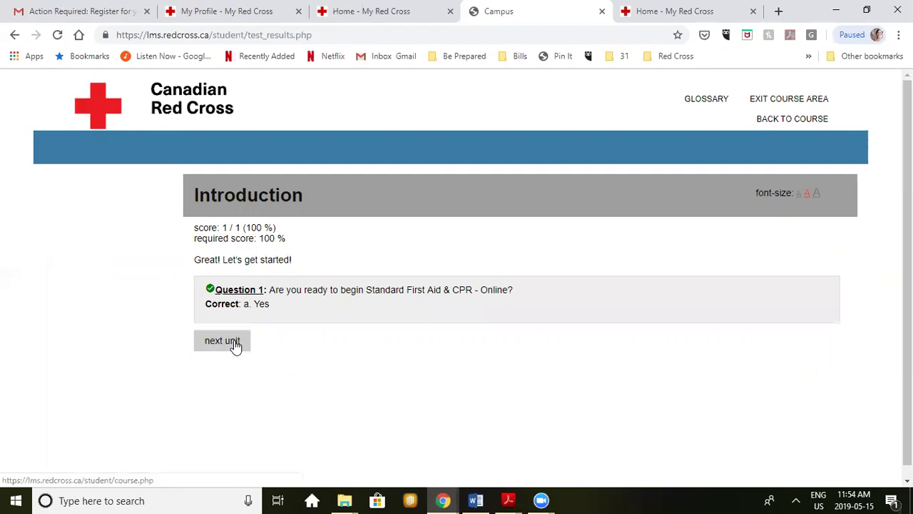
click(234, 341)
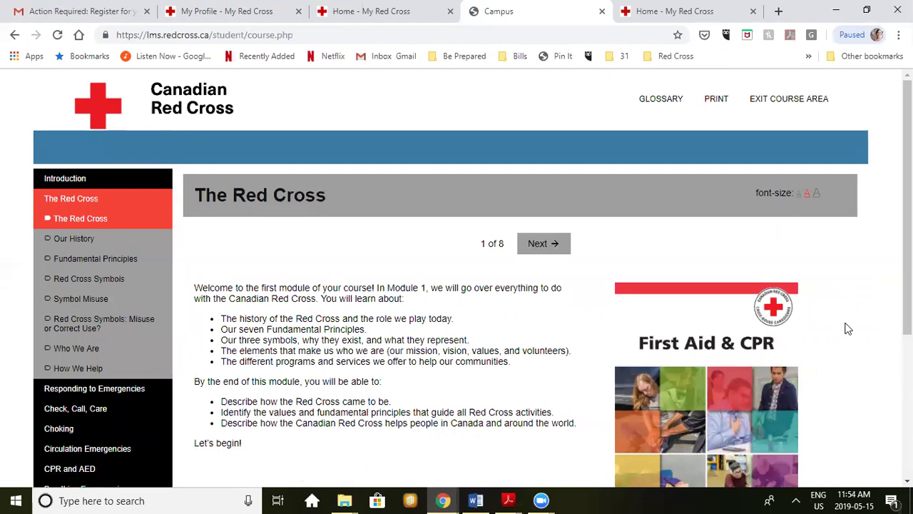
Step: Read The Red Cross welcome page, then advance to Our History and scroll its 1859-to-Today timeline
scroll(848, 328, down, 3)
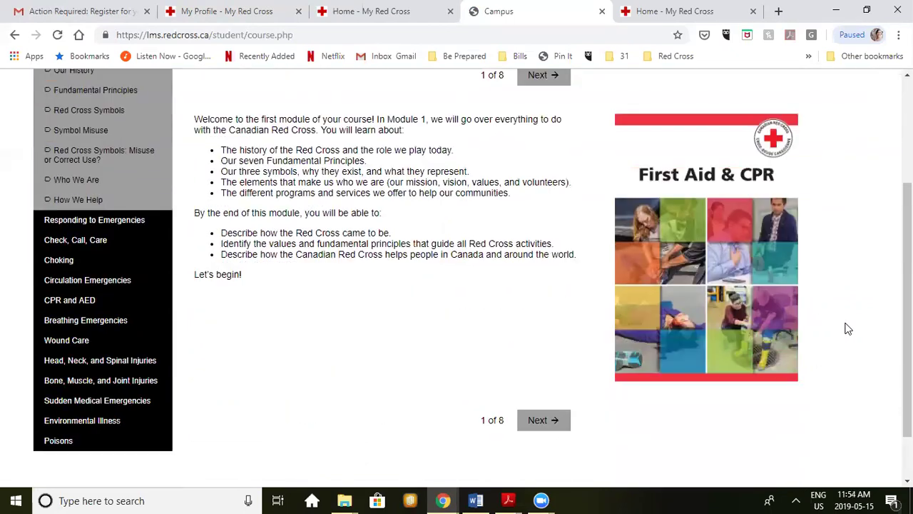
scroll(848, 328, up, 3)
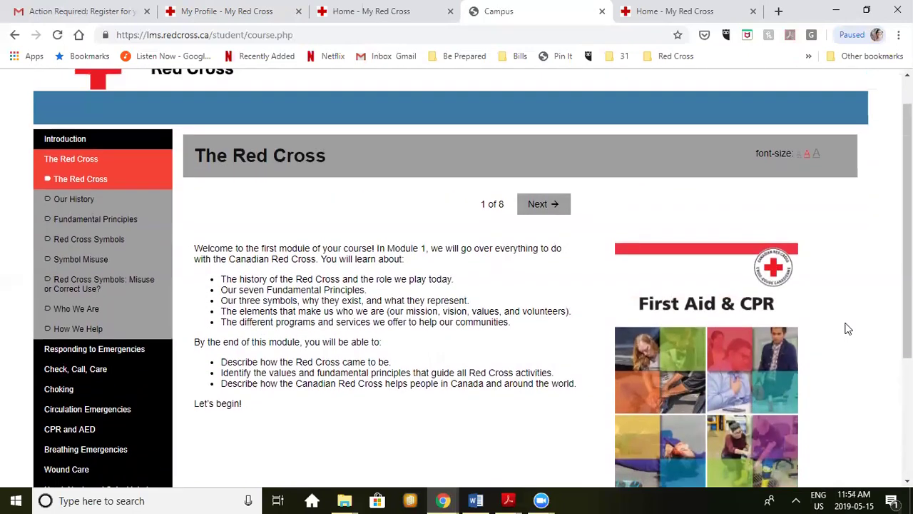
scroll(848, 329, up, 1)
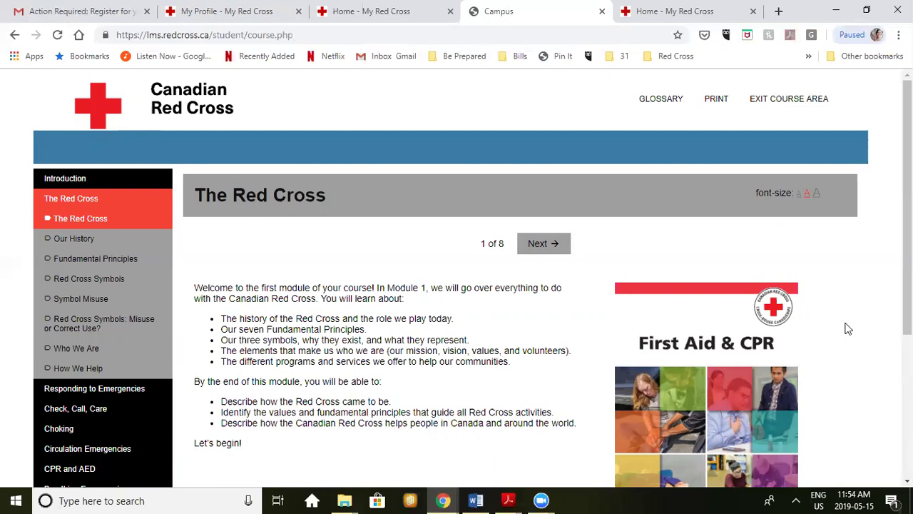
scroll(848, 328, down, 2)
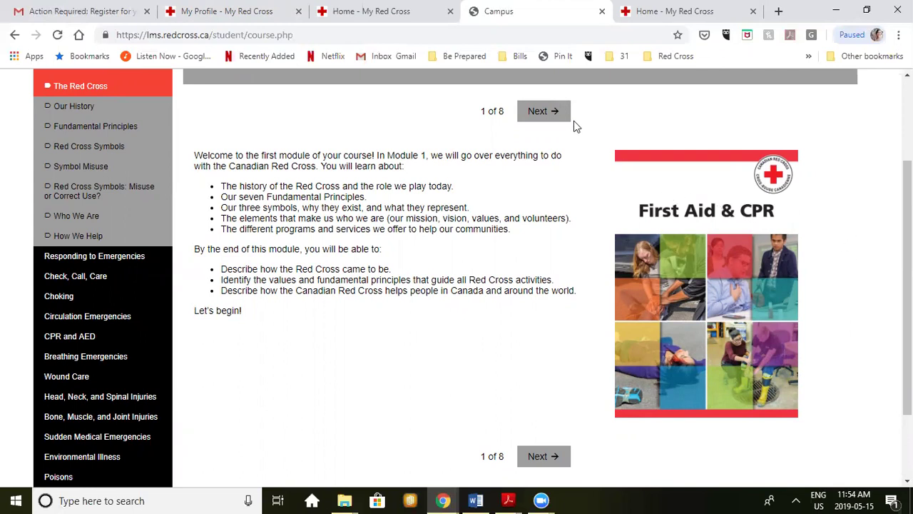
click(555, 114)
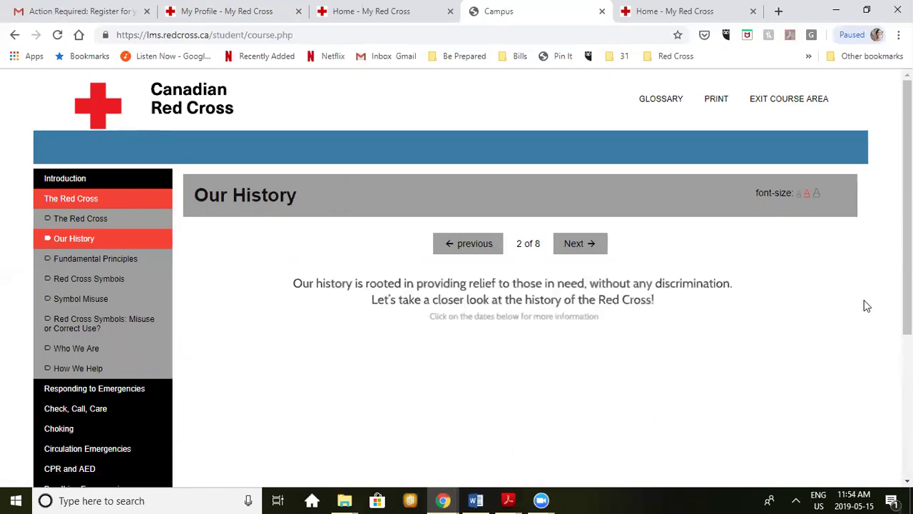
scroll(865, 301, down, 3)
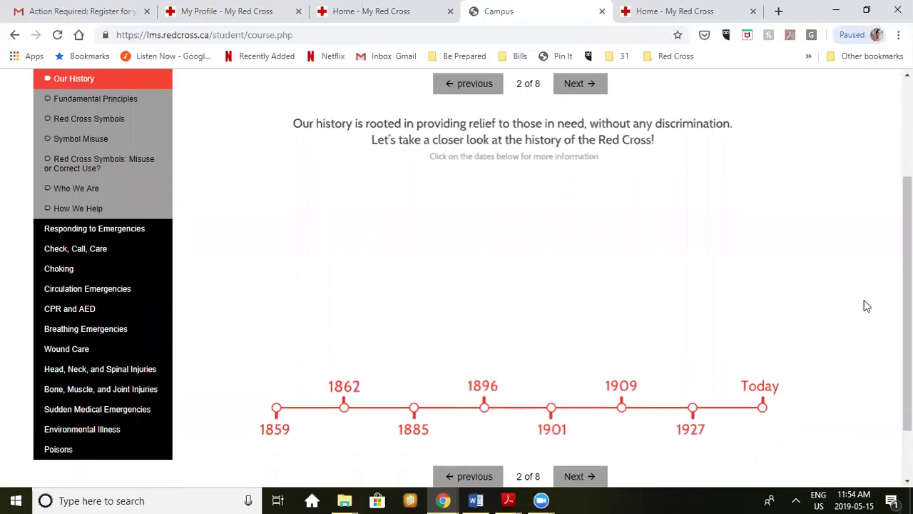
scroll(867, 306, down, 1)
scroll(867, 306, up, 2)
scroll(866, 306, down, 1)
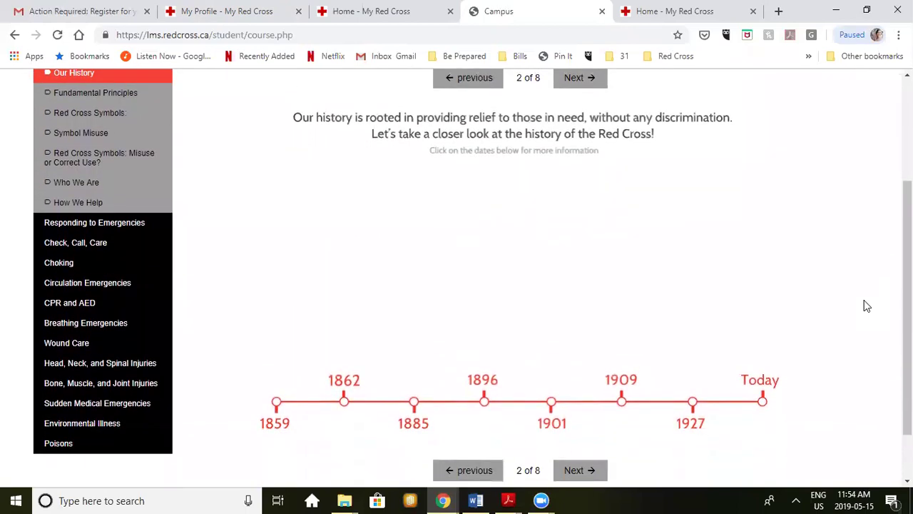
Step: View the Our History entries for 1859, 1862, 1885, 1896, 1901, 1909, 1927 and Today
click(276, 402)
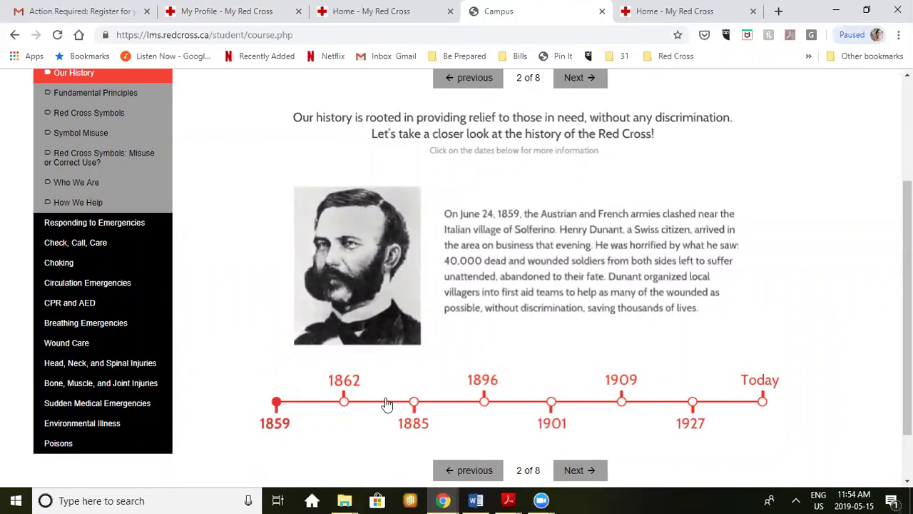
click(344, 403)
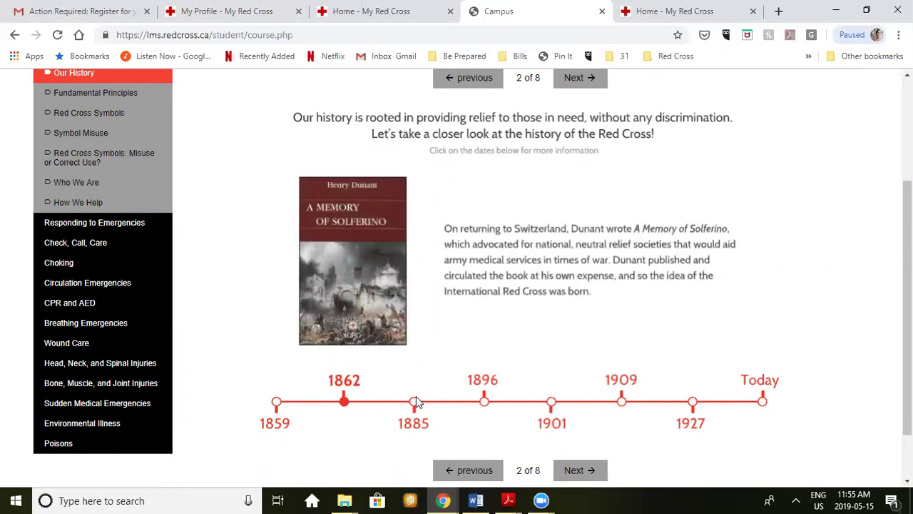
click(415, 404)
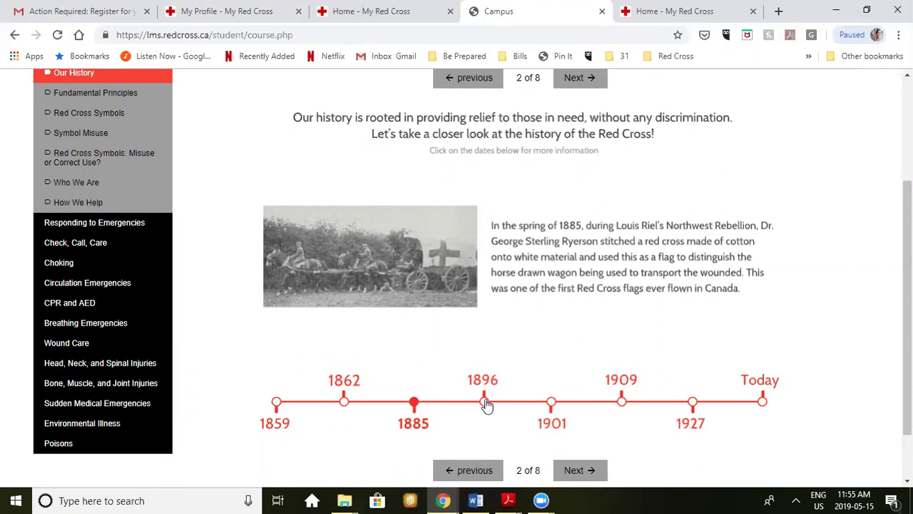
click(485, 404)
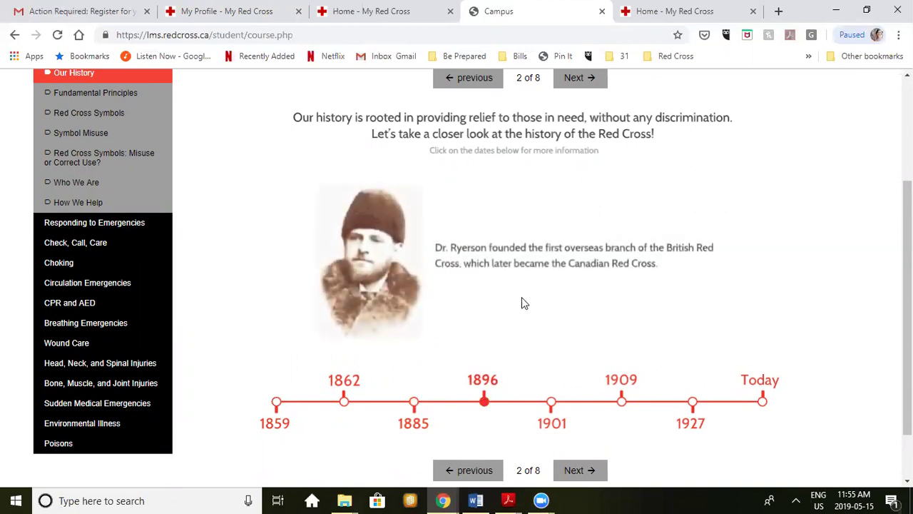
click(553, 404)
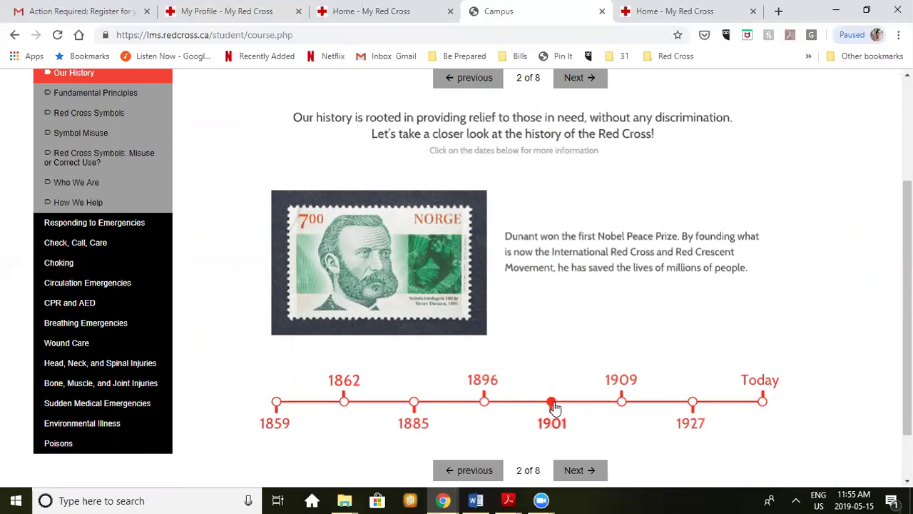
click(621, 403)
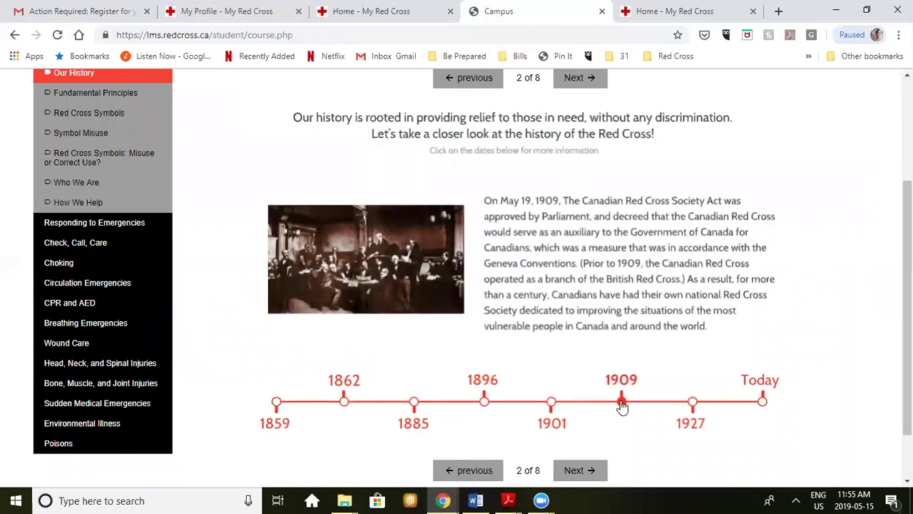
click(692, 404)
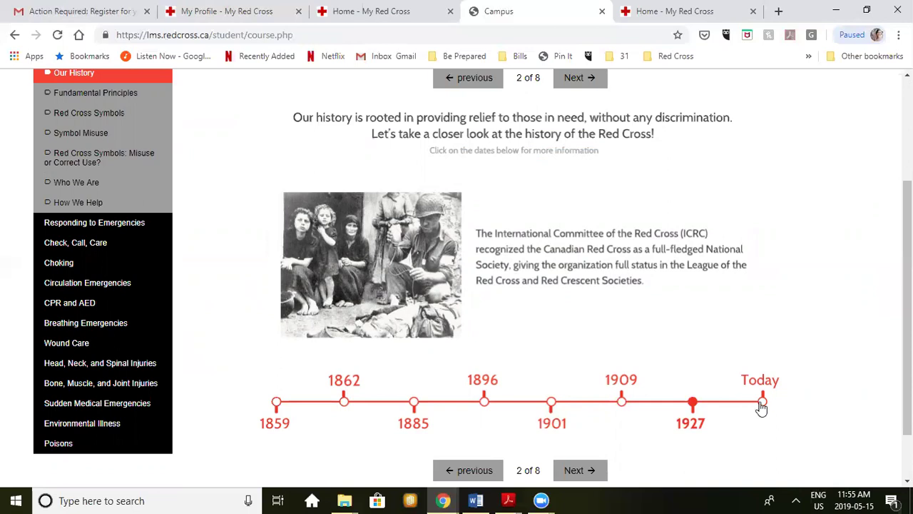
click(762, 404)
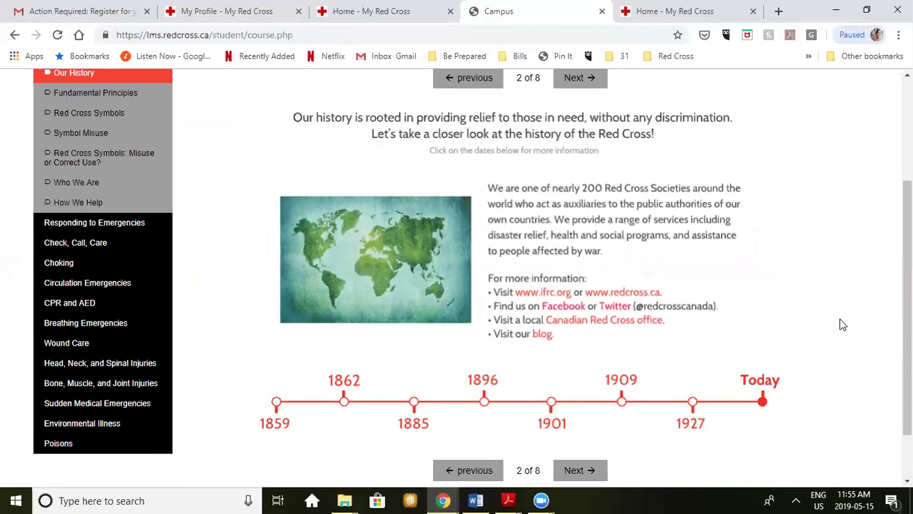
scroll(844, 321, down, 1)
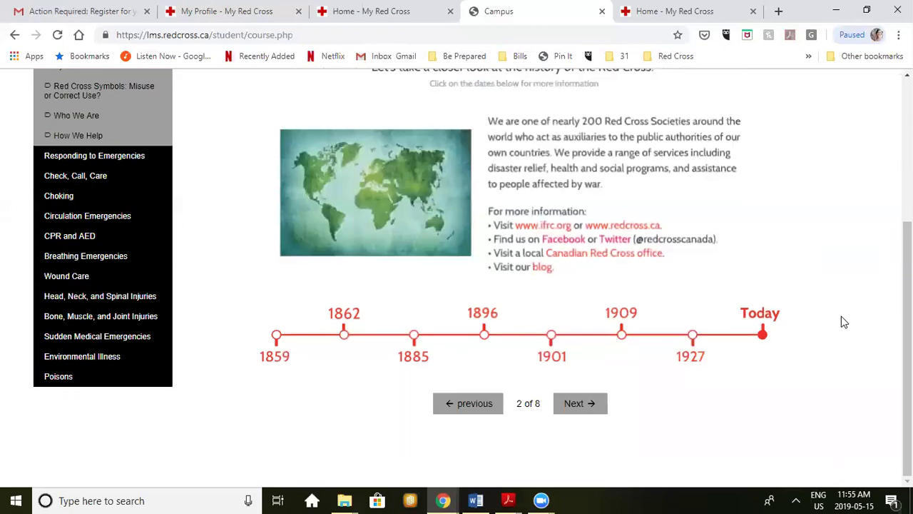
scroll(844, 322, up, 2)
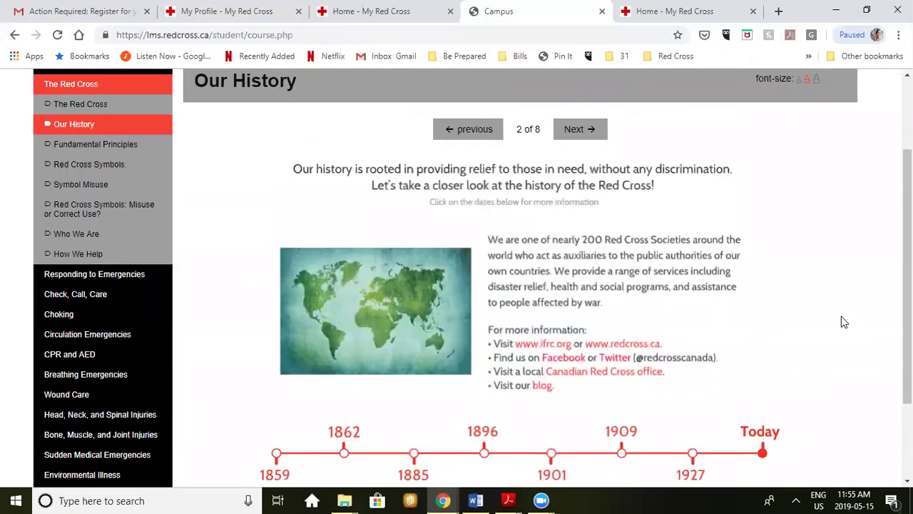